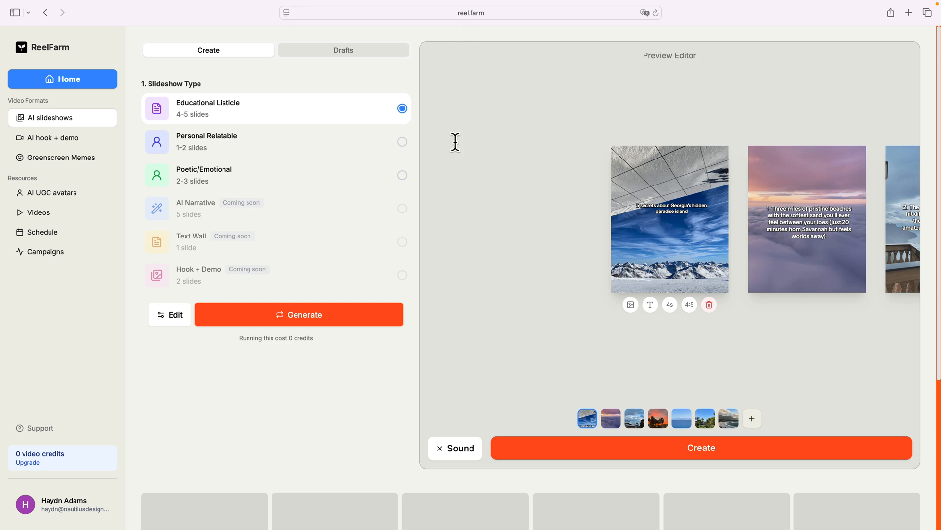
Step: From the dashboard, enter the AI slideshow generator and bring the pristine-beaches slide into focus
{"action": "left_click", "coordinate": [80, 85]}
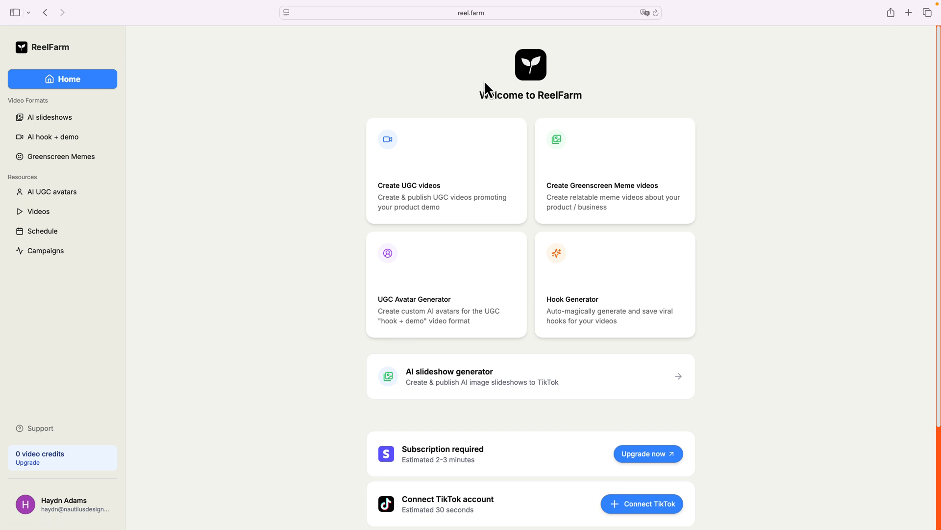
{"action": "left_click", "coordinate": [484, 383]}
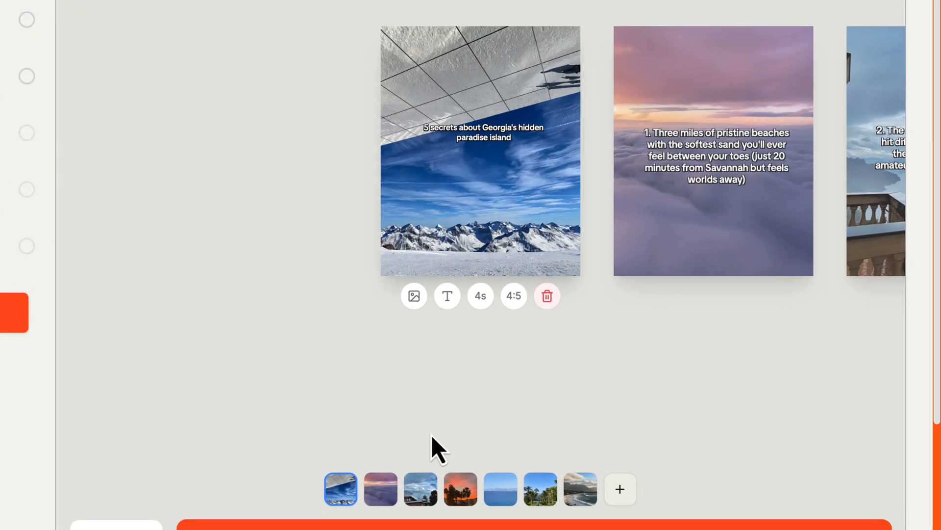
{"action": "left_click", "coordinate": [362, 500]}
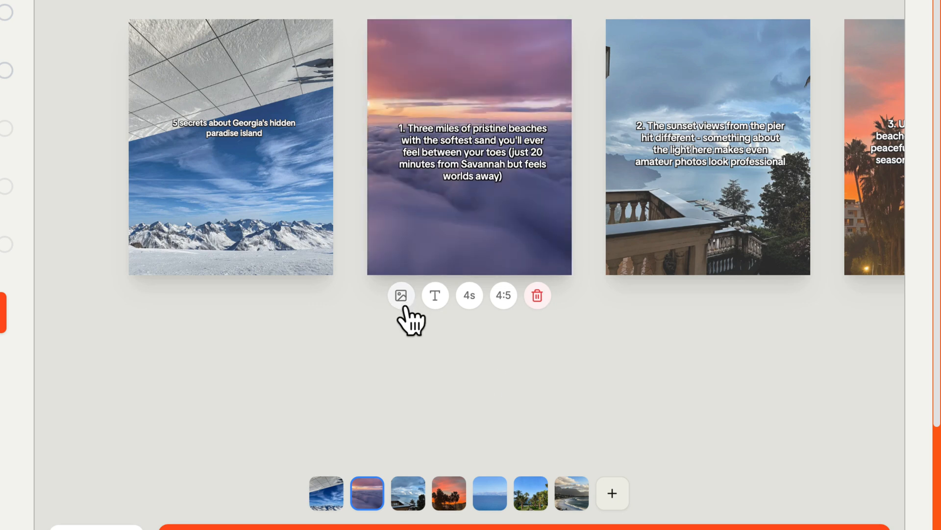
Step: Begin editing the beach caption, delete it, then cancel to restore the original text
{"action": "left_click", "coordinate": [466, 85]}
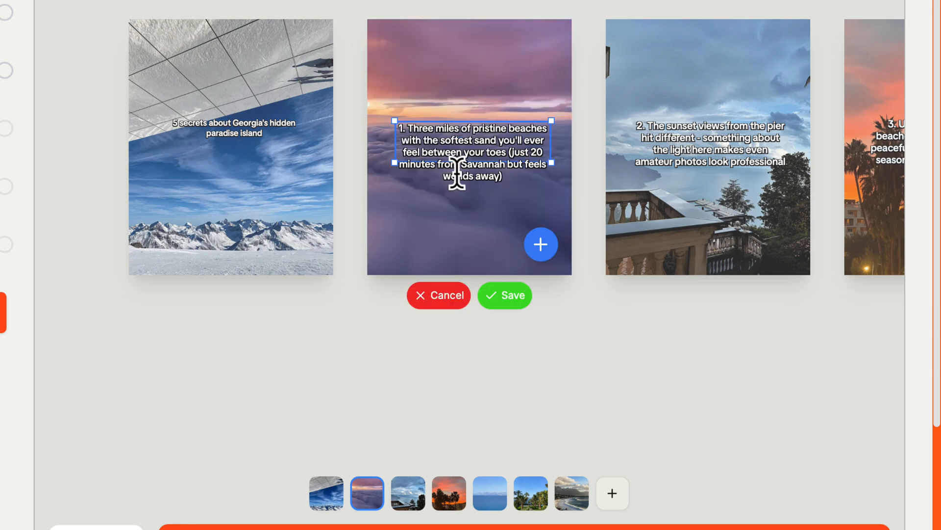
{"action": "key", "text": "Delete"}
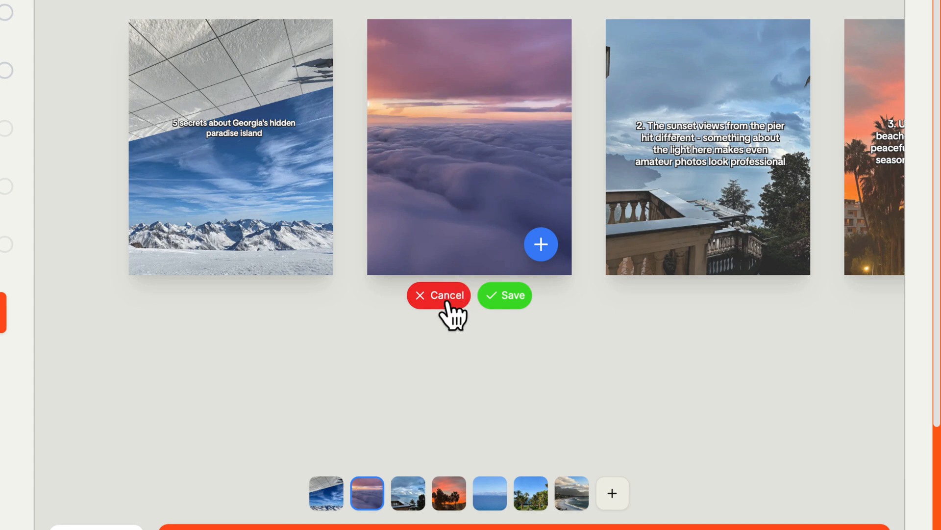
{"action": "left_click", "coordinate": [441, 300]}
{"action": "mouse_move", "coordinate": [469, 147]}
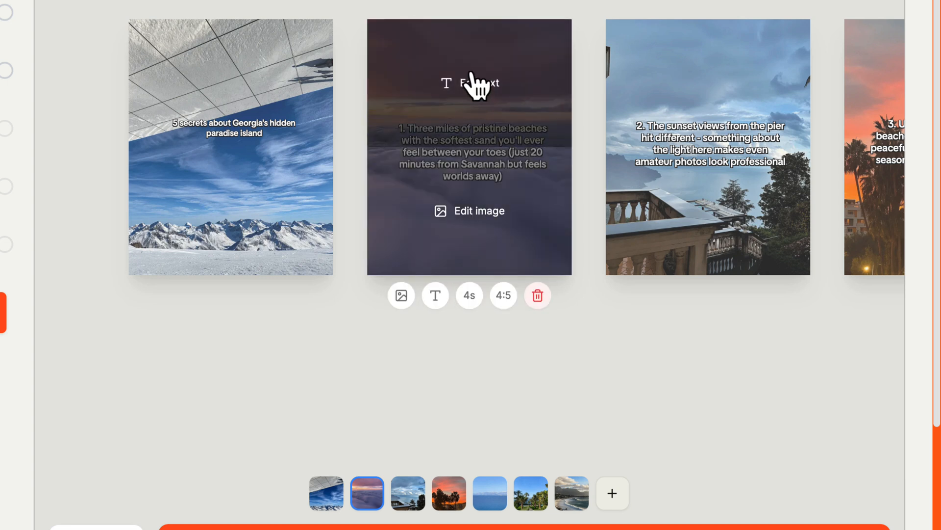
Step: Re-edit the caption, select and deselect the word 'toes', save it unchanged and move to the pier slide
{"action": "left_click", "coordinate": [474, 86]}
{"action": "left_click", "coordinate": [489, 147]}
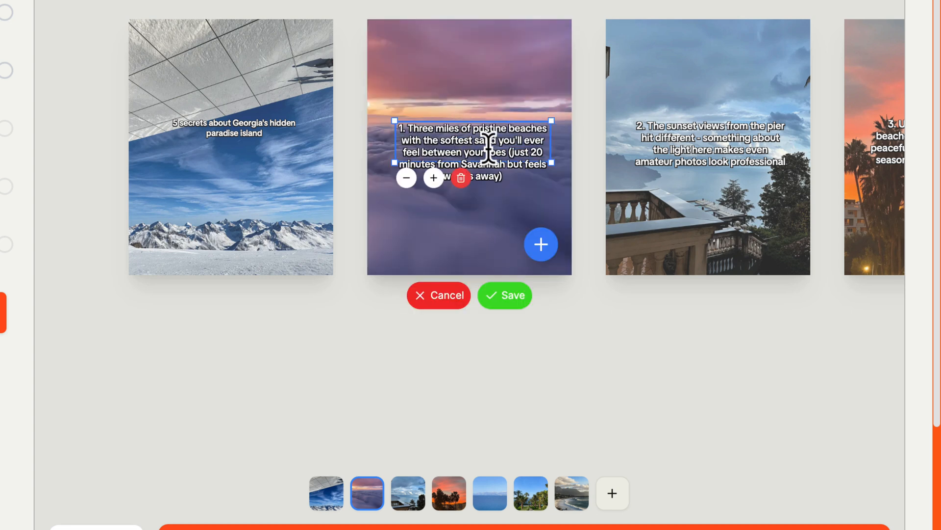
{"action": "double_click", "coordinate": [489, 148]}
{"action": "left_click", "coordinate": [489, 148]}
{"action": "key", "text": "Left"}
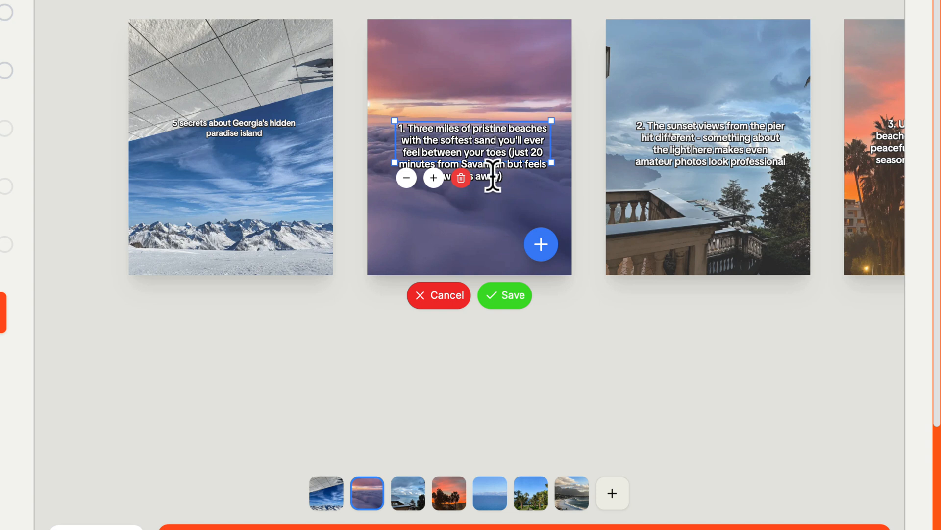
{"action": "left_click", "coordinate": [513, 305]}
{"action": "left_click", "coordinate": [648, 358]}
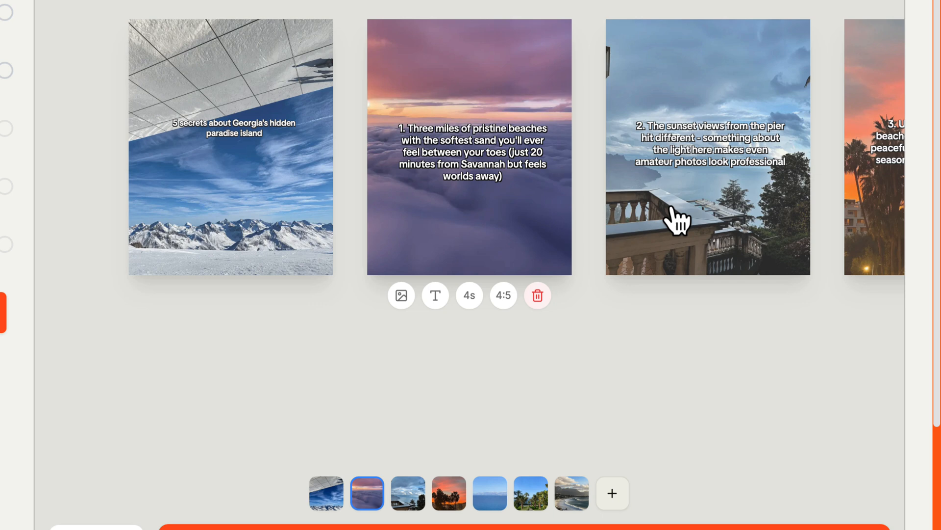
{"action": "left_click", "coordinate": [405, 499]}
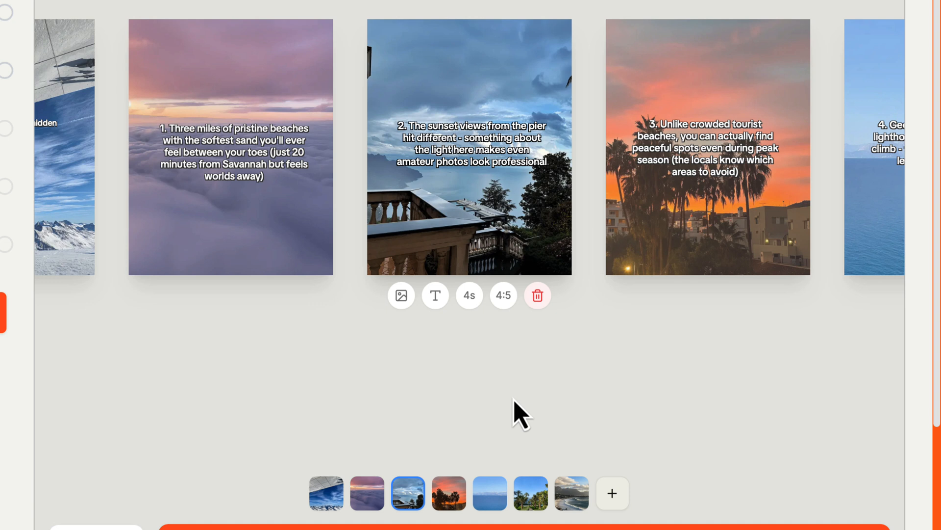
{"action": "left_click", "coordinate": [449, 496]}
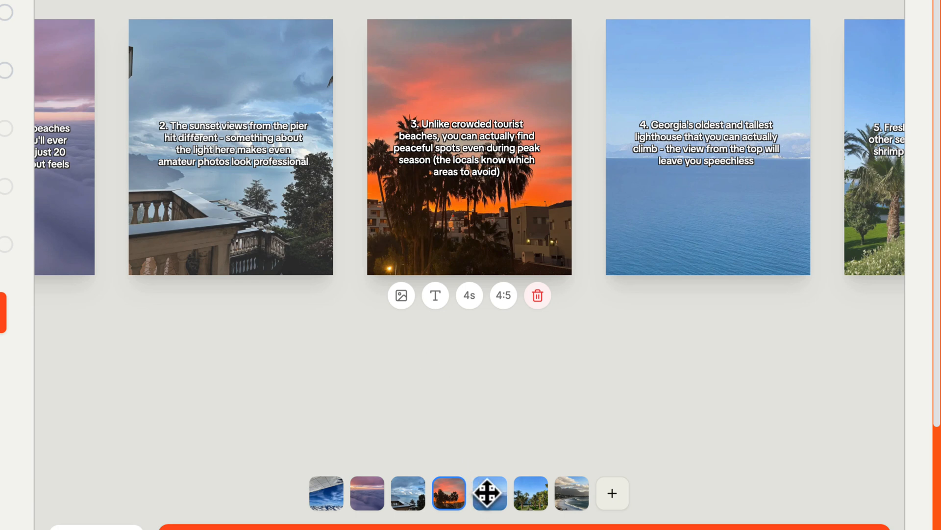
{"action": "left_click", "coordinate": [490, 491]}
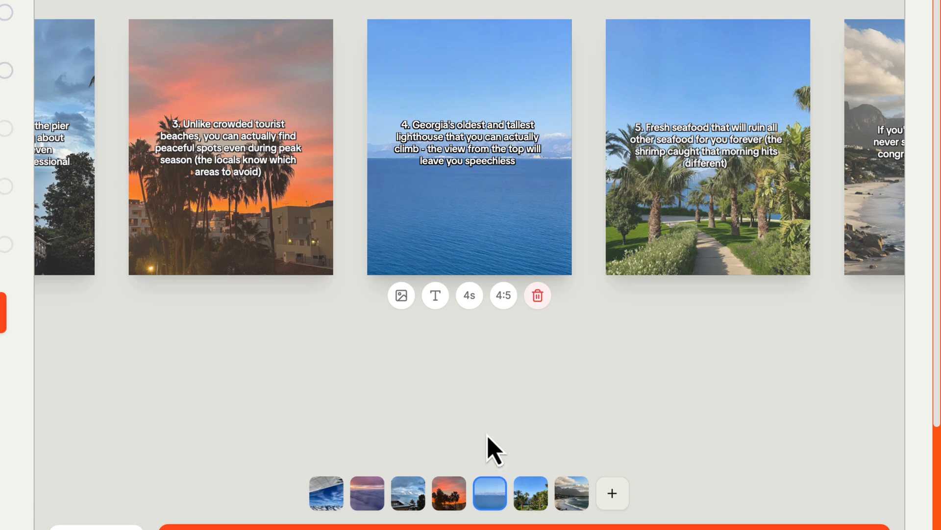
{"action": "mouse_move", "coordinate": [470, 147]}
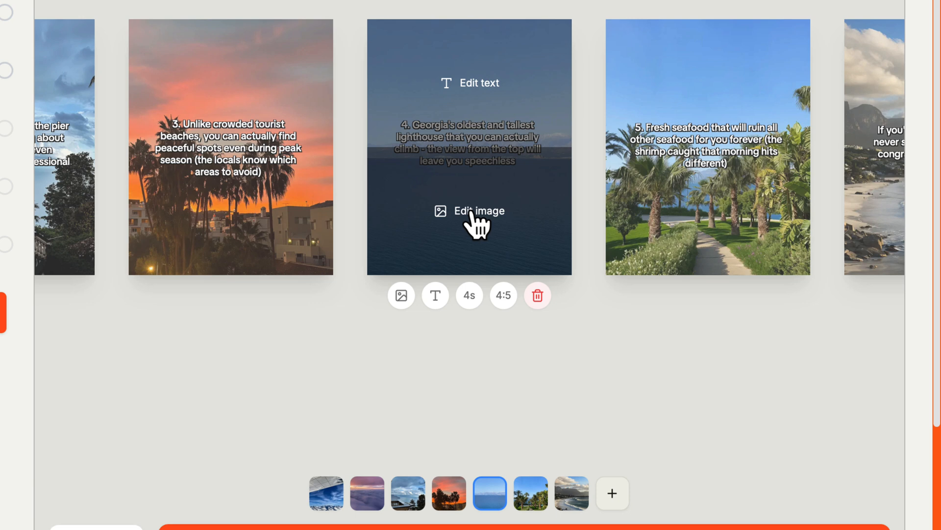
{"action": "left_click", "coordinate": [527, 497]}
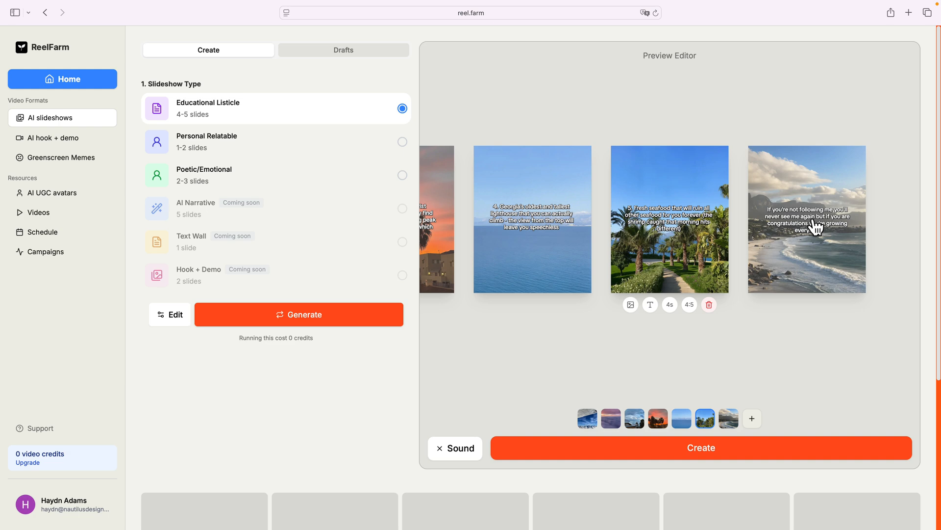
Step: In the AI hook plus demo format, try several avatars and settle on the cowboy hat avatar
{"action": "left_click", "coordinate": [46, 147]}
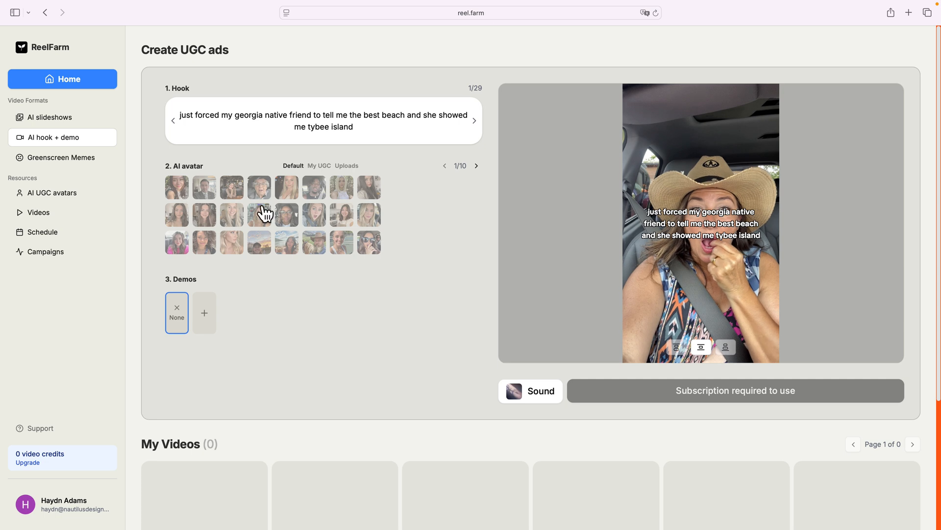
{"action": "left_click", "coordinate": [342, 215]}
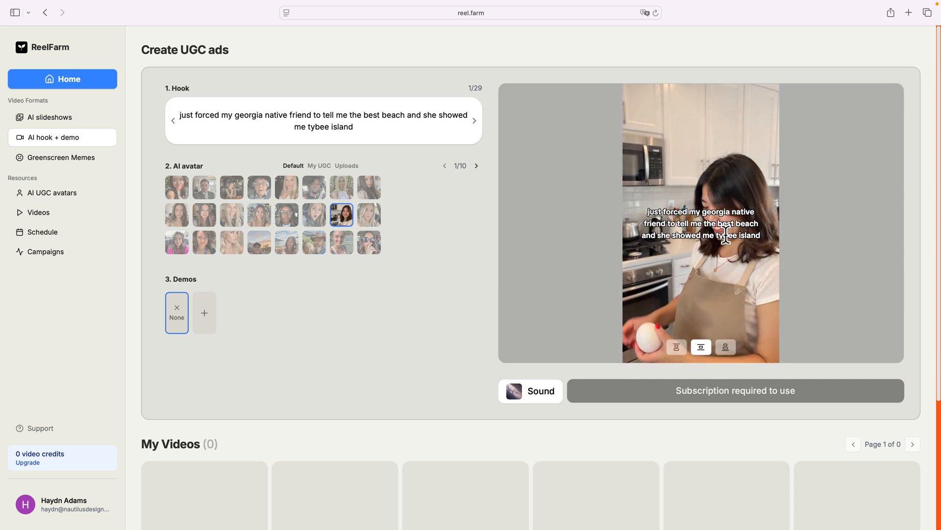
{"action": "left_click", "coordinate": [367, 250]}
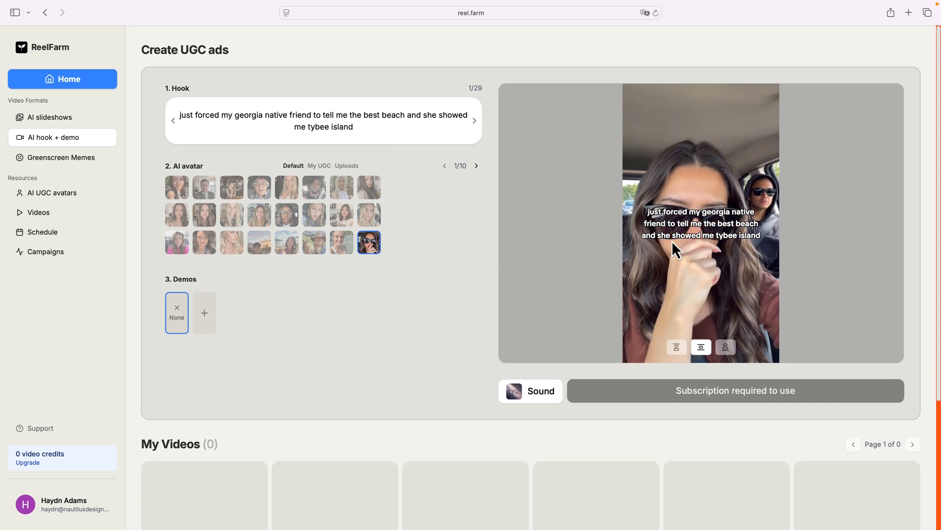
{"action": "left_click", "coordinate": [342, 249]}
{"action": "left_click", "coordinate": [314, 250]}
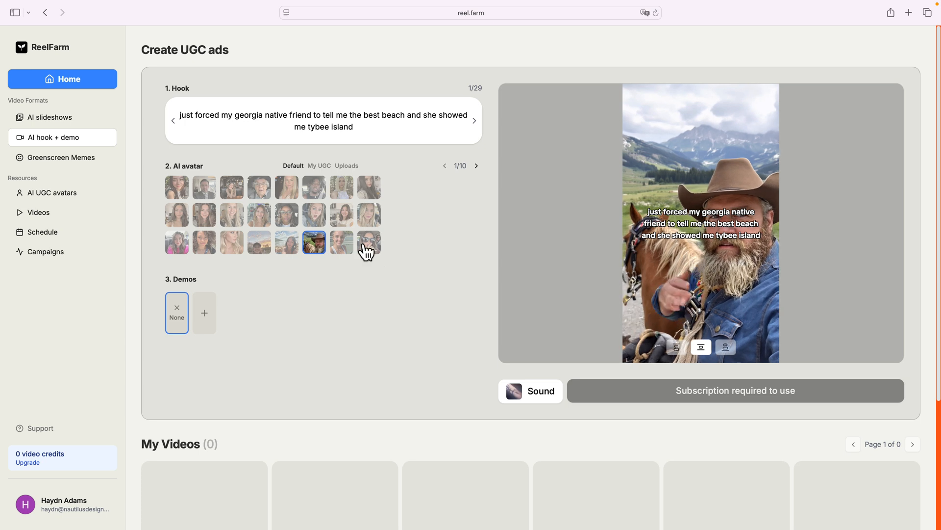
Step: Retype the hook's place name so it reads 'Tybee Island' with capitals and a space
{"action": "double_click", "coordinate": [316, 127]}
{"action": "type", "text": "Ty"}
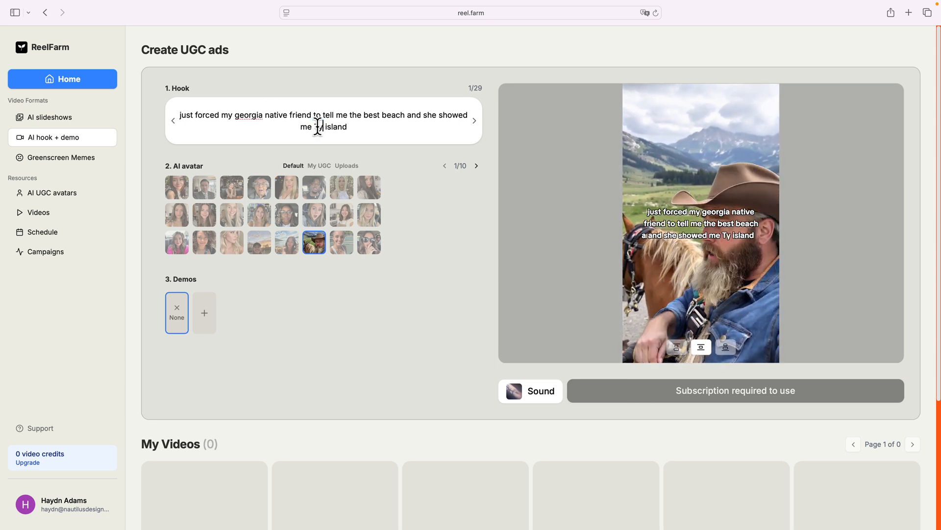
{"action": "type", "text": "bee"}
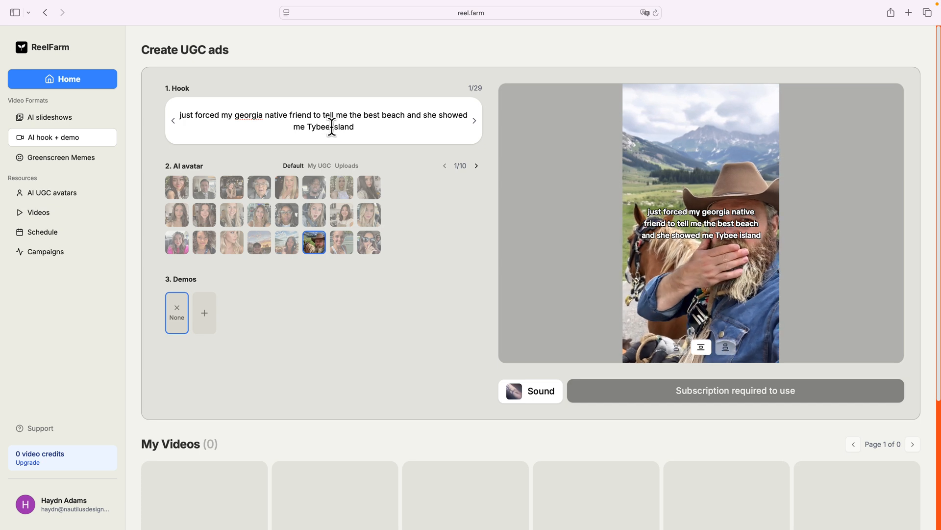
{"action": "key", "text": "Delete"}
{"action": "key", "text": "Delete"}
{"action": "type", "text": "I"}
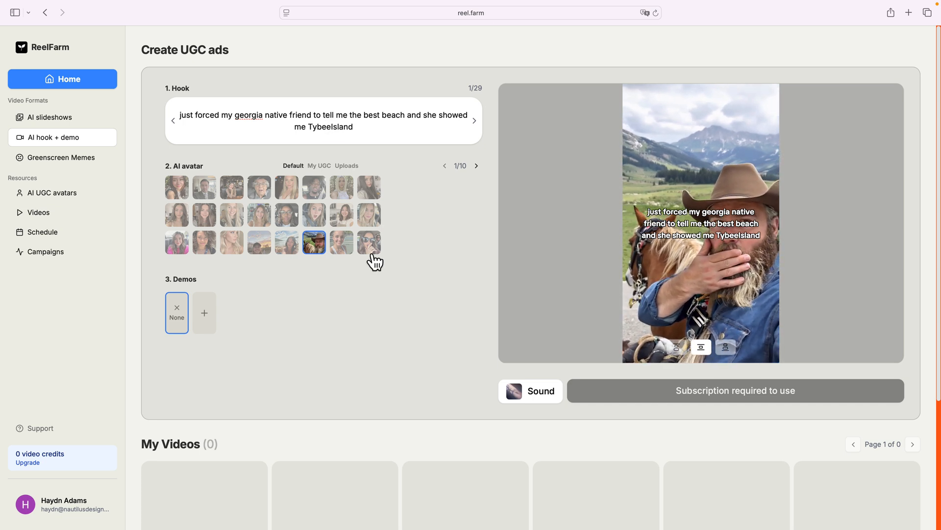
{"action": "key", "text": "Left"}
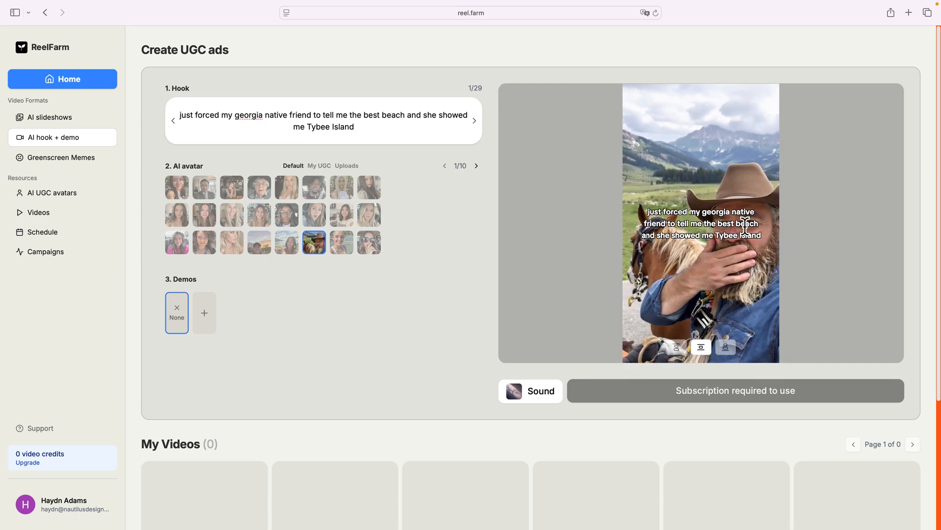
{"action": "scroll", "coordinate": [441, 239], "scroll_direction": "down", "scroll_amount": 1}
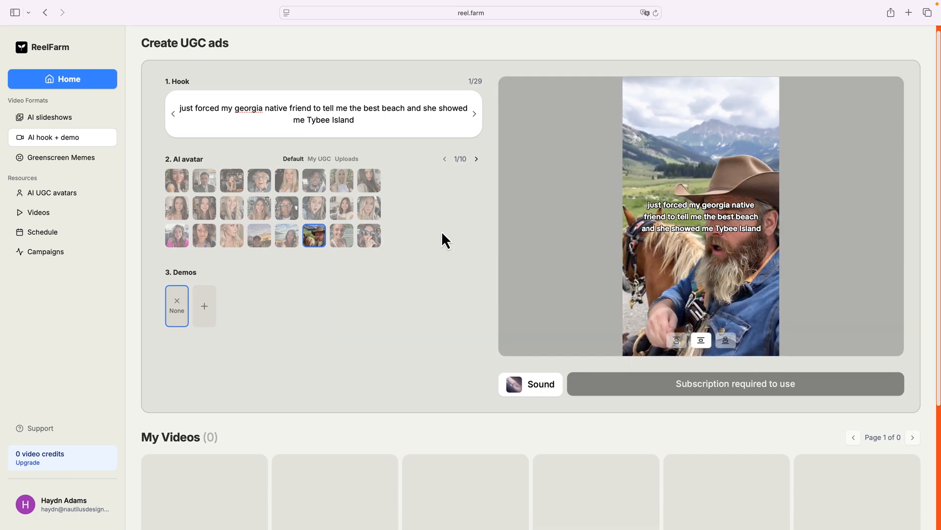
Step: In AI slideshows, add the prompt context 'Give me more location-based information'
{"action": "left_click", "coordinate": [59, 122]}
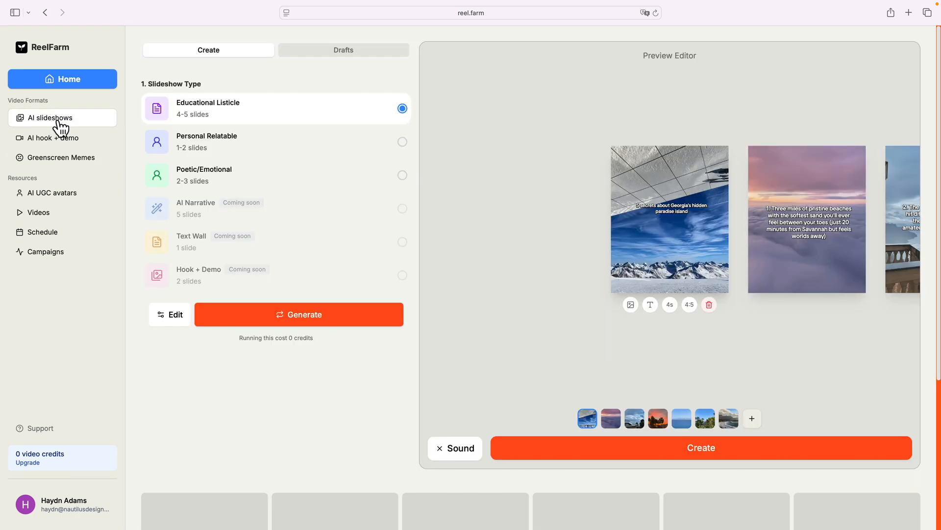
{"action": "left_click", "coordinate": [175, 324]}
{"action": "left_click", "coordinate": [160, 262]}
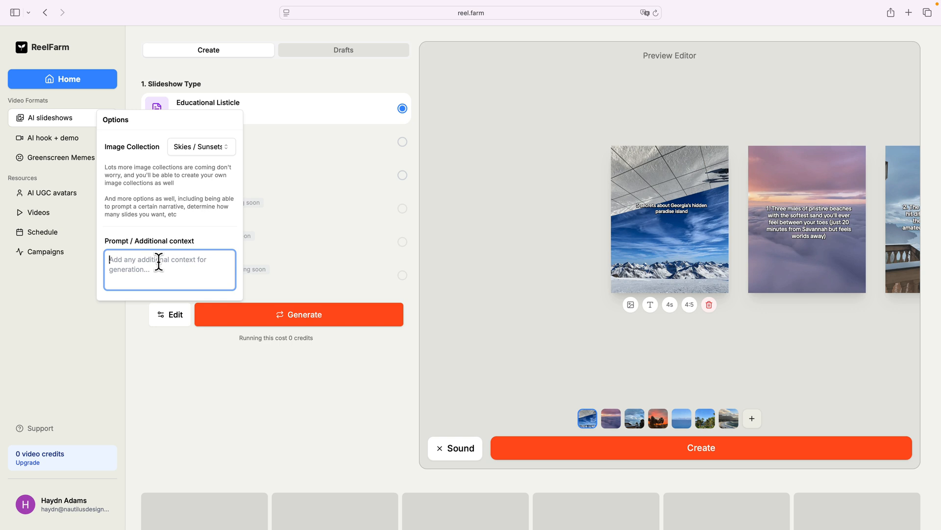
{"action": "type", "text": "Give me m"}
{"action": "type", "text": "ore locatio"}
{"action": "type", "text": "mation."}
Step: Regenerate the listicle and review the Savannah, sunset shoreline, Jekyll Island and Georgia lighthouse slides
{"action": "left_click", "coordinate": [239, 377]}
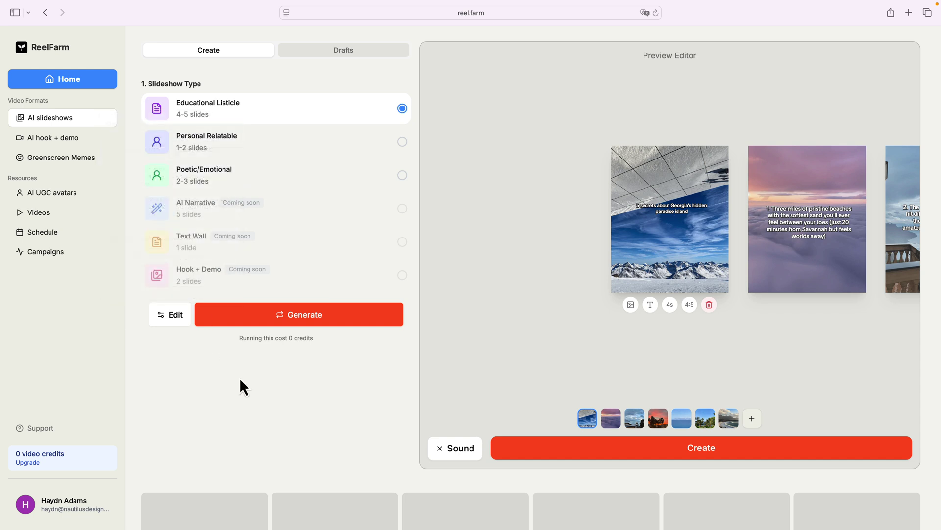
{"action": "left_click", "coordinate": [243, 316]}
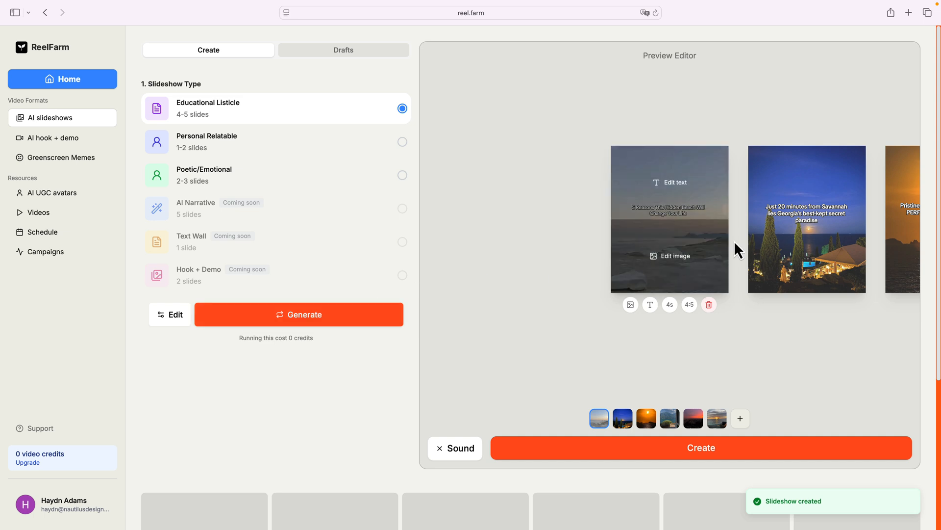
{"action": "left_click", "coordinate": [623, 419]}
{"action": "mouse_move", "coordinate": [669, 220]}
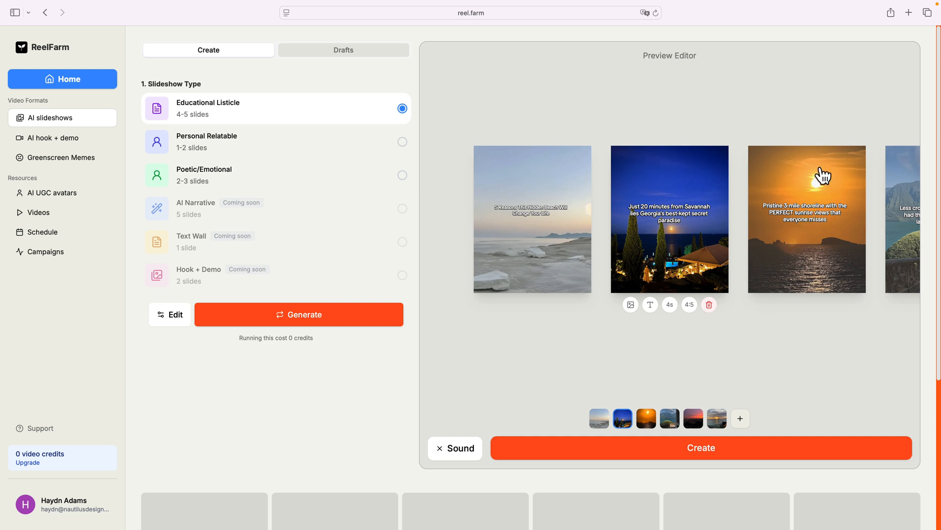
{"action": "left_click", "coordinate": [648, 419]}
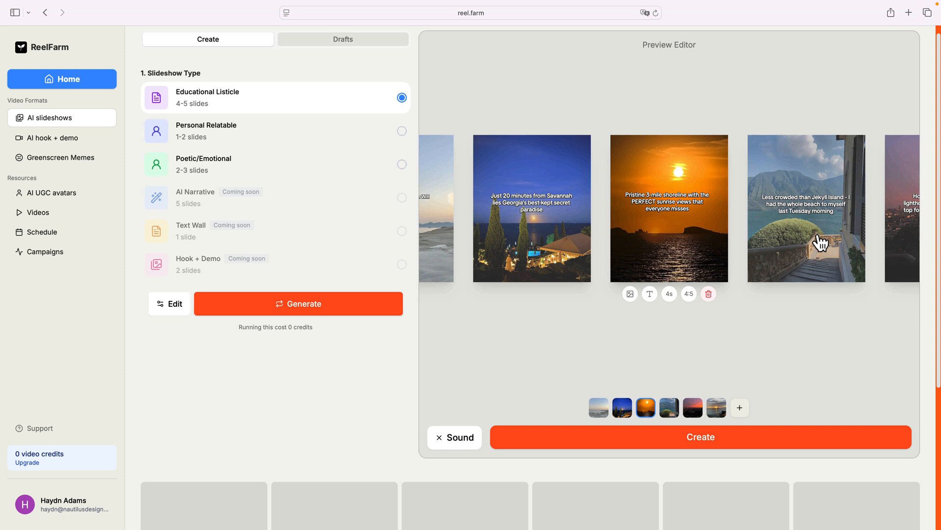
{"action": "scroll", "coordinate": [820, 239], "scroll_direction": "down", "scroll_amount": 3}
{"action": "scroll", "coordinate": [819, 233], "scroll_direction": "up", "scroll_amount": 1}
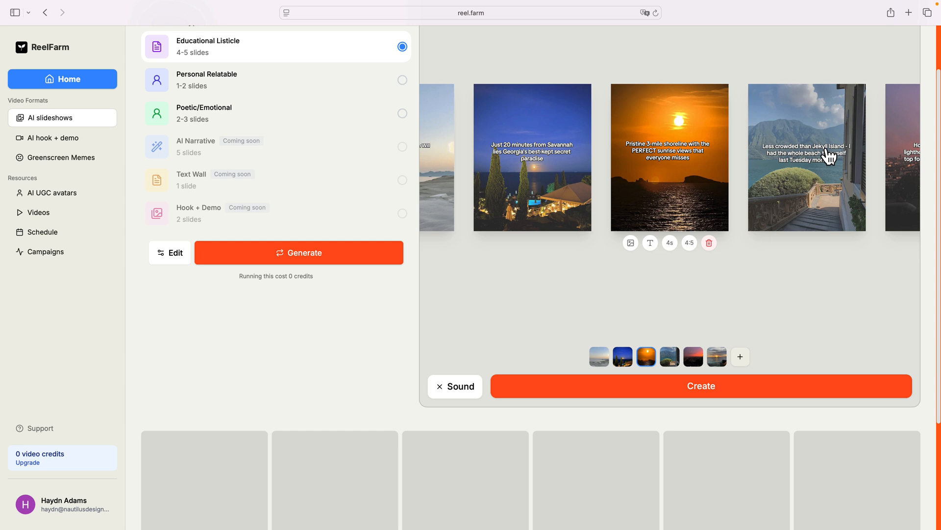
{"action": "left_click", "coordinate": [668, 358]}
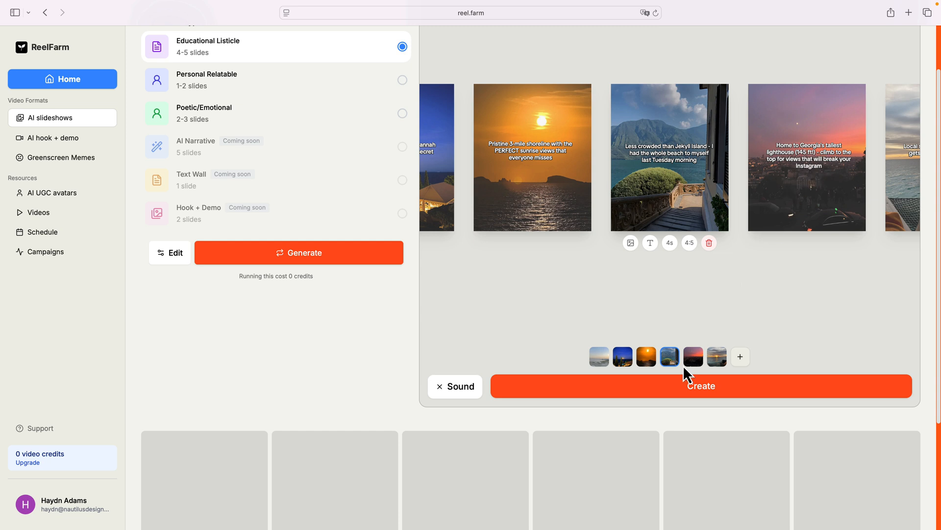
{"action": "left_click", "coordinate": [694, 358]}
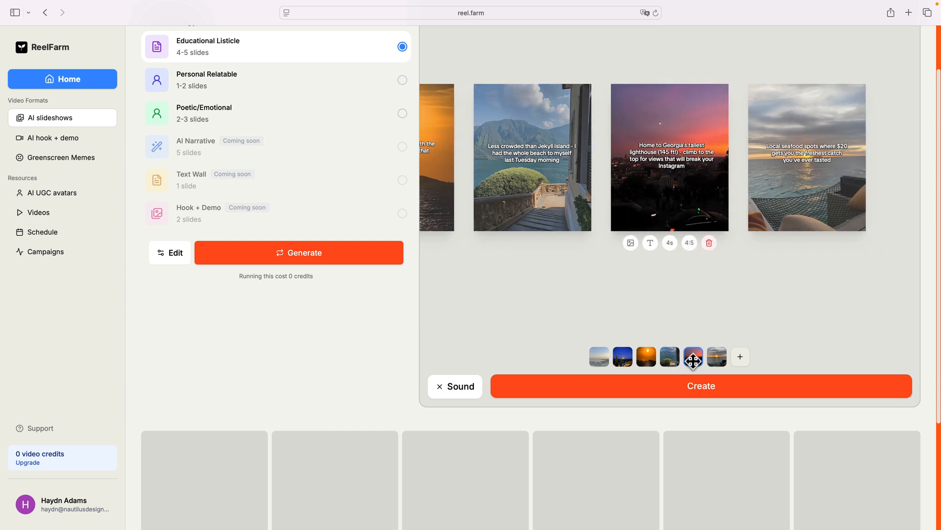